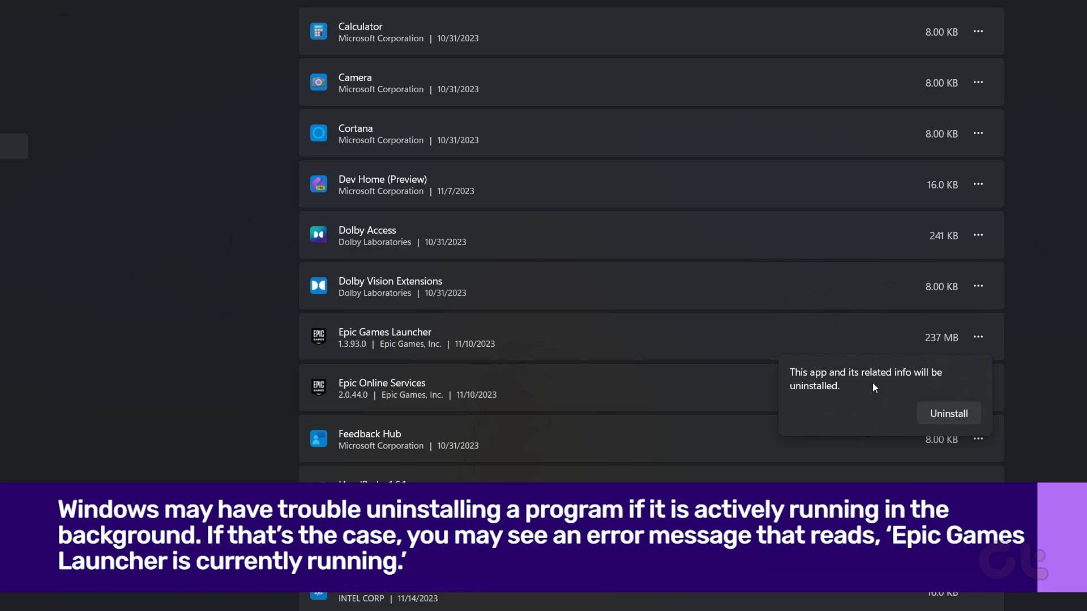
- Start uninstalling Epic Games Launcher from Installed apps, which brings up the still-running warning
{"action": "left_click", "coordinate": [949, 414]}
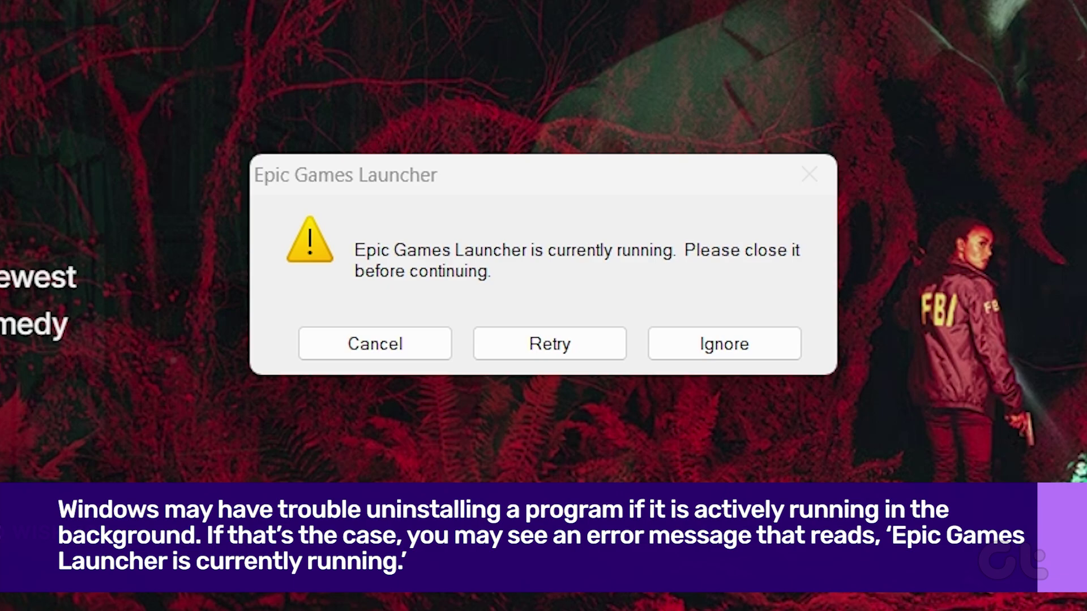
{"action": "left_click", "coordinate": [535, 162]}
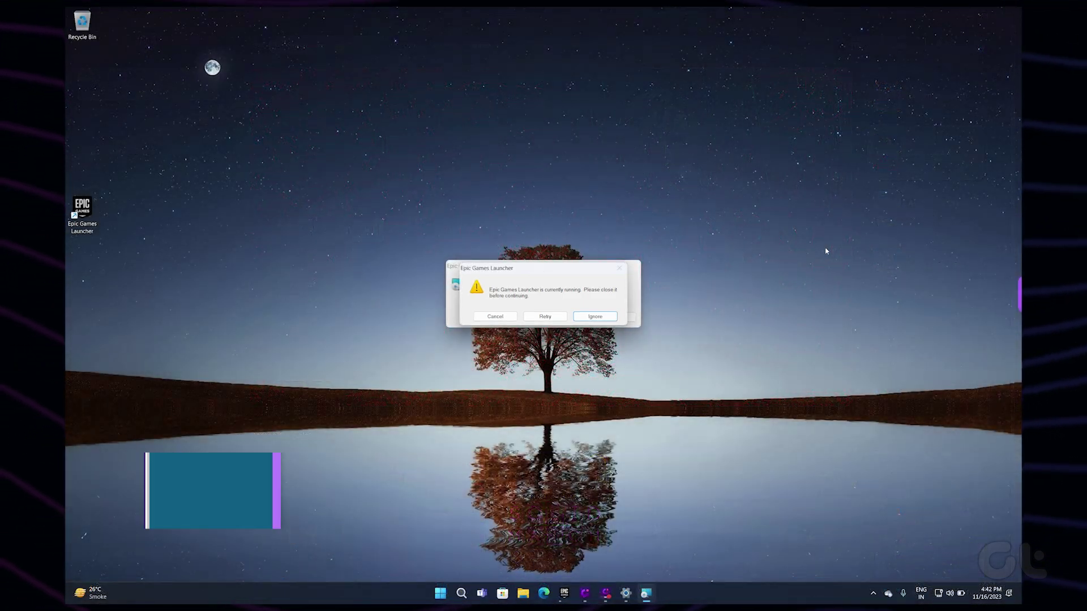
{"action": "key", "text": "ctrl+shift+Escape"}
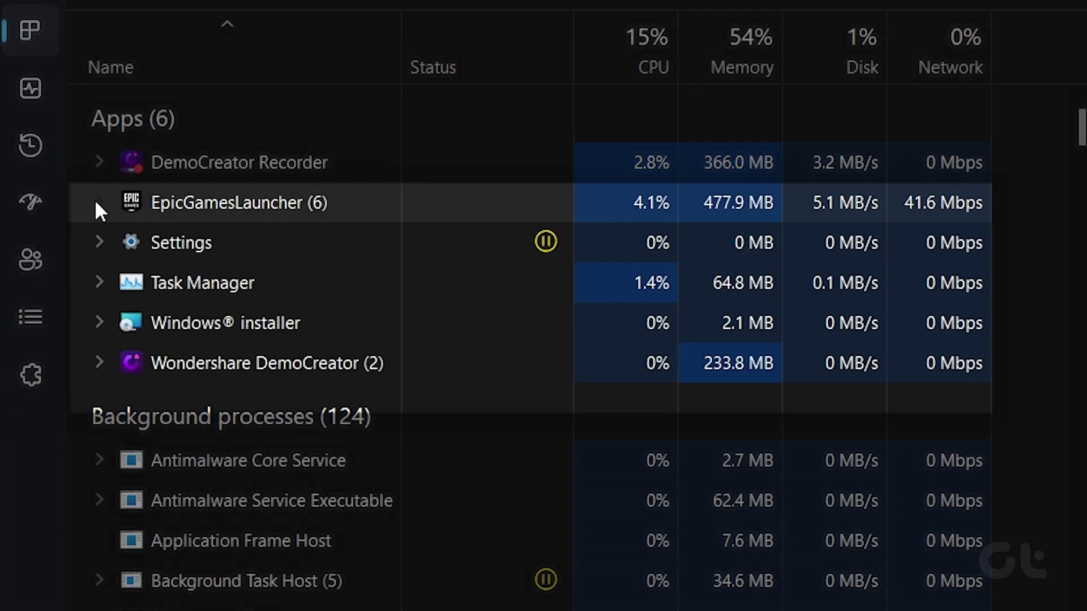
- End the EpicGamesLauncher task in Task Manager and cancel the Epic error dialog
{"action": "left_click", "coordinate": [96, 202]}
{"action": "right_click", "coordinate": [175, 199]}
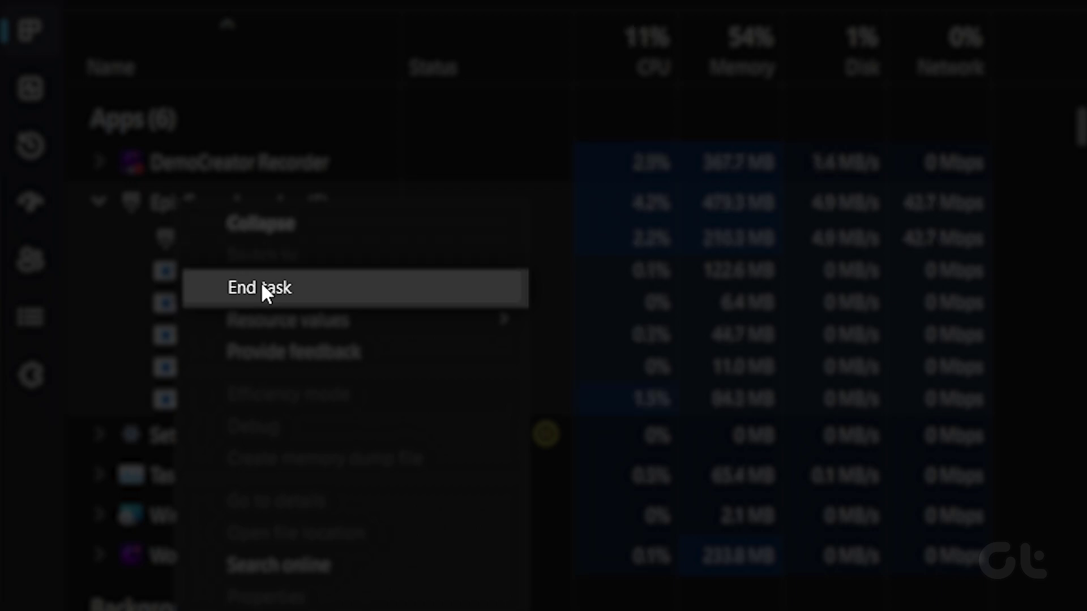
{"action": "left_click", "coordinate": [262, 286]}
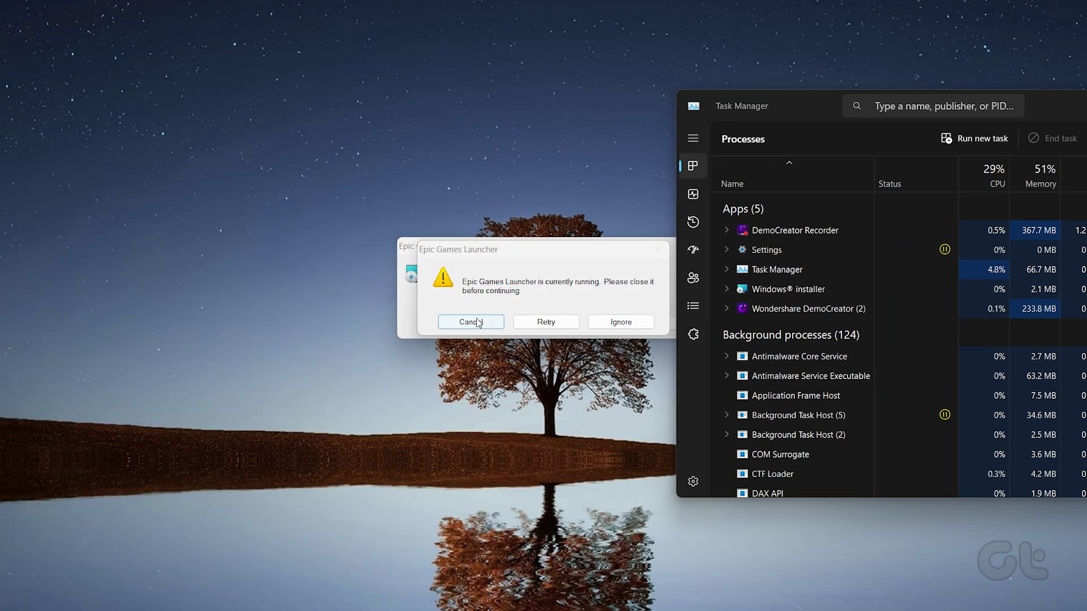
{"action": "left_click", "coordinate": [479, 322]}
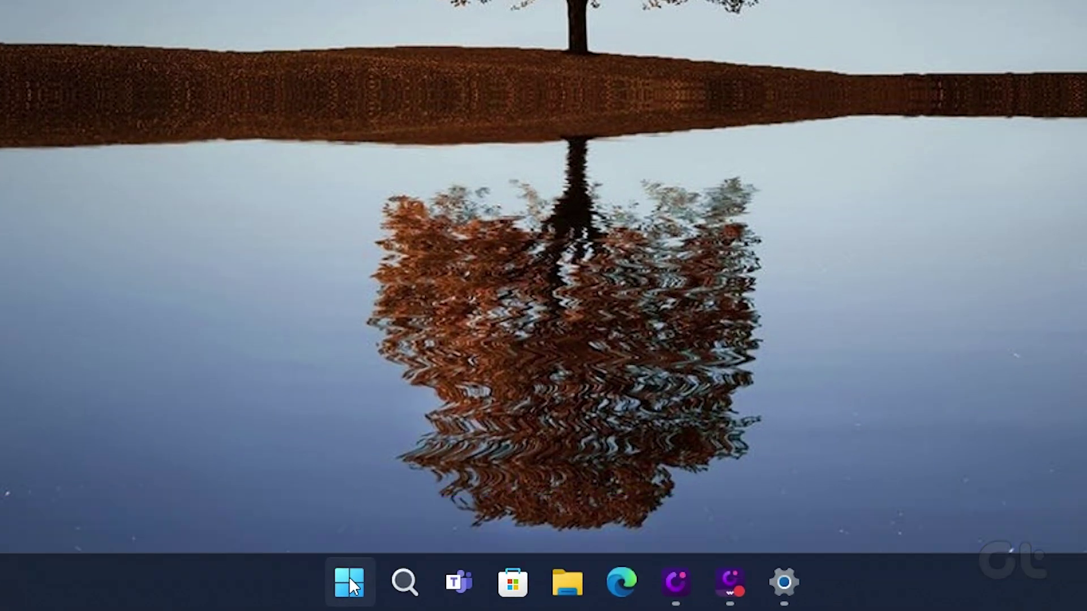
- In Terminal (Admin), run wmic product where name="Epic Games Launcher" call uninstall and confirm with y
{"action": "right_click", "coordinate": [349, 576]}
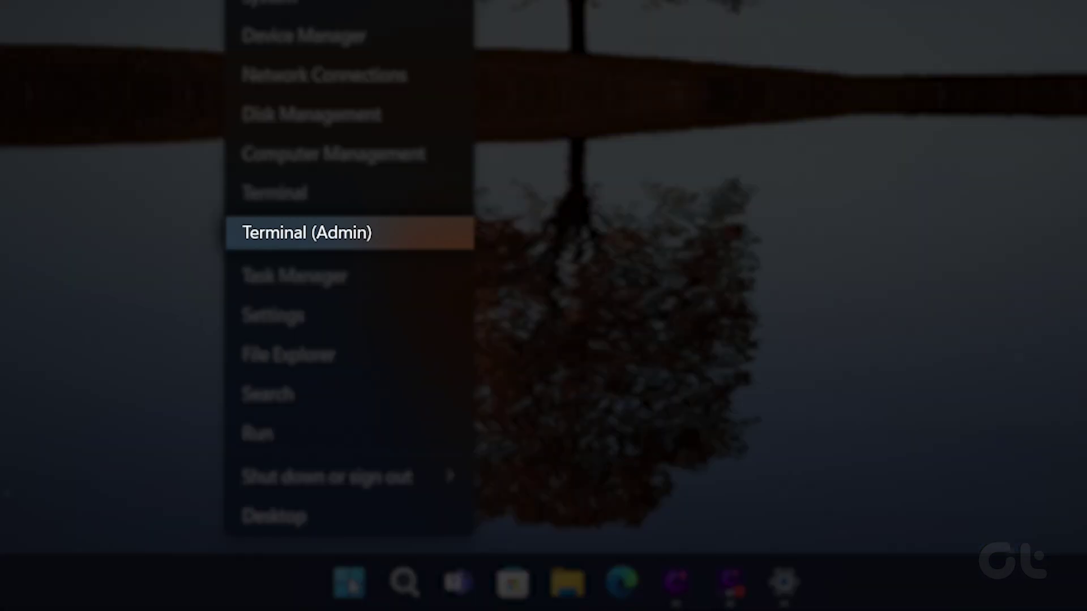
{"action": "left_click", "coordinate": [401, 236]}
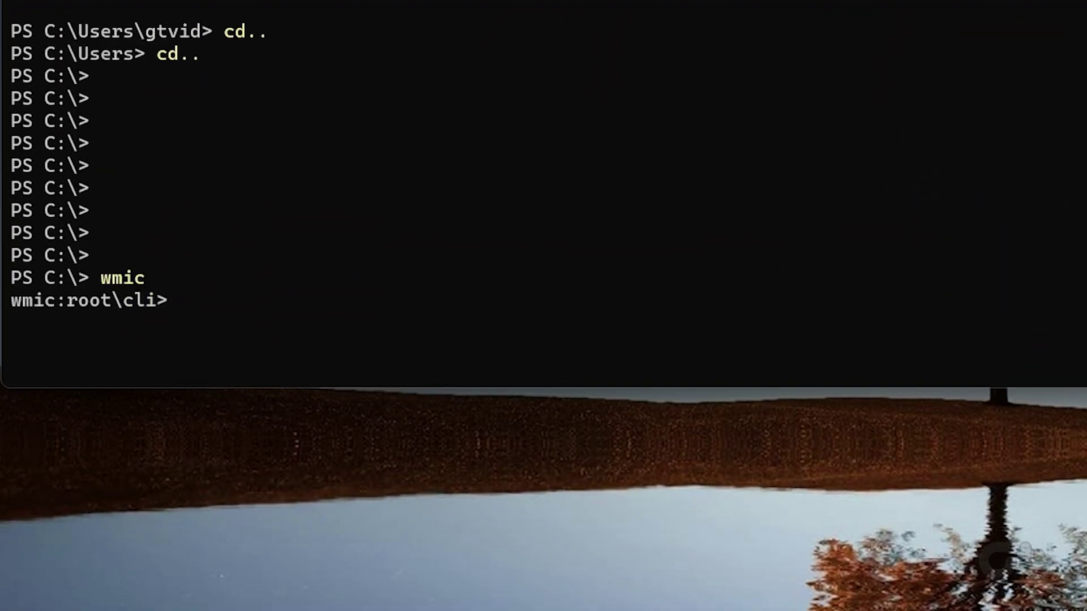
{"action": "type", "text": "where name="}
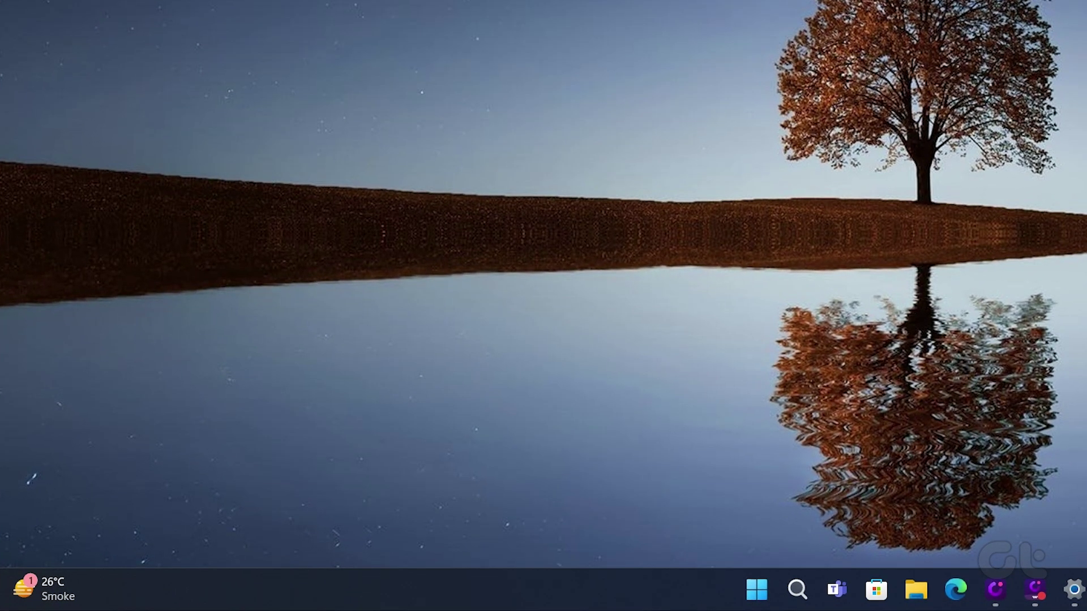
- Launch Registry Editor by running regedit from the Run box
{"action": "key", "text": "super+r"}
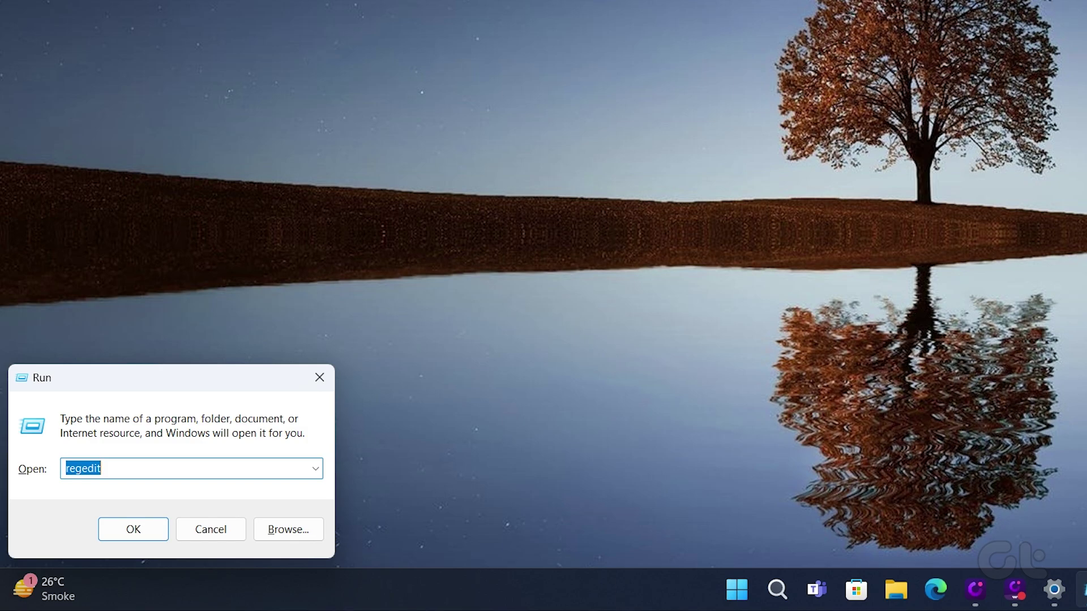
{"action": "key", "text": "Return"}
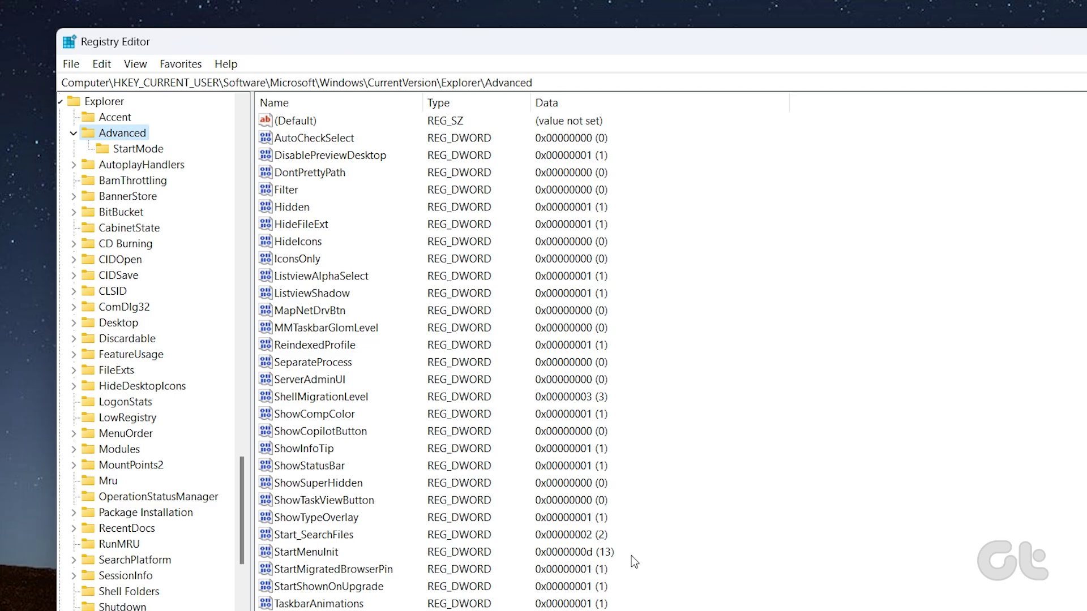
- Find the Epic Games Launcher Prerequisites (x64) Uninstall subkey by its DisplayName and choose Delete
{"action": "key", "text": "Down"}
{"action": "key", "text": "Down"}
{"action": "key", "text": "Down"}
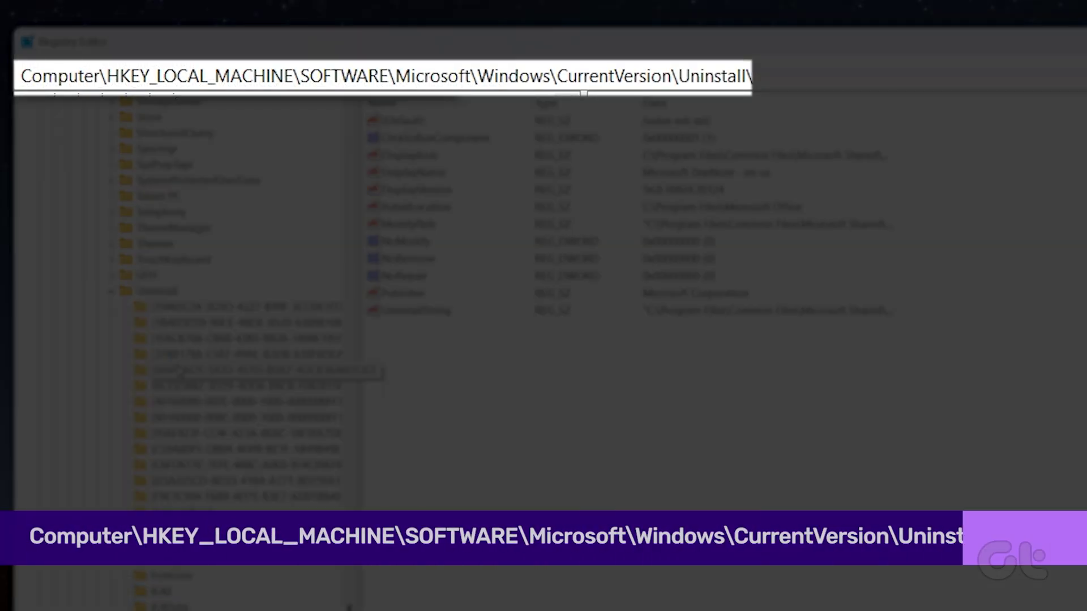
{"action": "key", "text": "Down"}
{"action": "key", "text": "Down"}
{"action": "key", "text": "Down"}
{"action": "key", "text": "Down"}
{"action": "key", "text": "Down"}
{"action": "key", "text": "Down"}
{"action": "key", "text": "Down"}
{"action": "key", "text": "Down"}
{"action": "key", "text": "Down"}
{"action": "key", "text": "Down"}
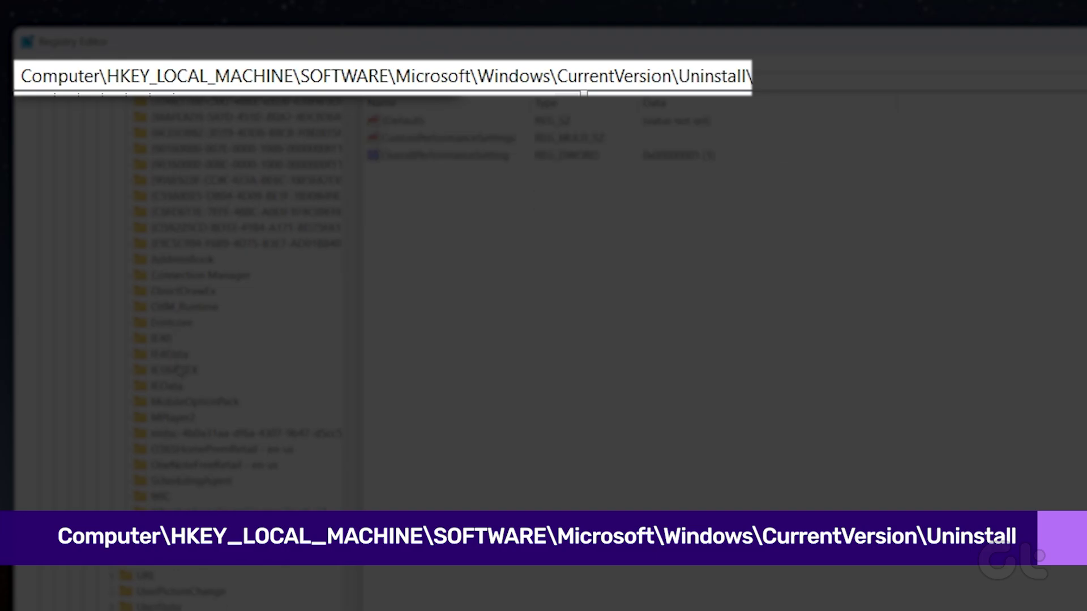
{"action": "key", "text": "Down"}
{"action": "key", "text": "Down"}
{"action": "key", "text": "Up"}
{"action": "key", "text": "Up"}
{"action": "key", "text": "Up"}
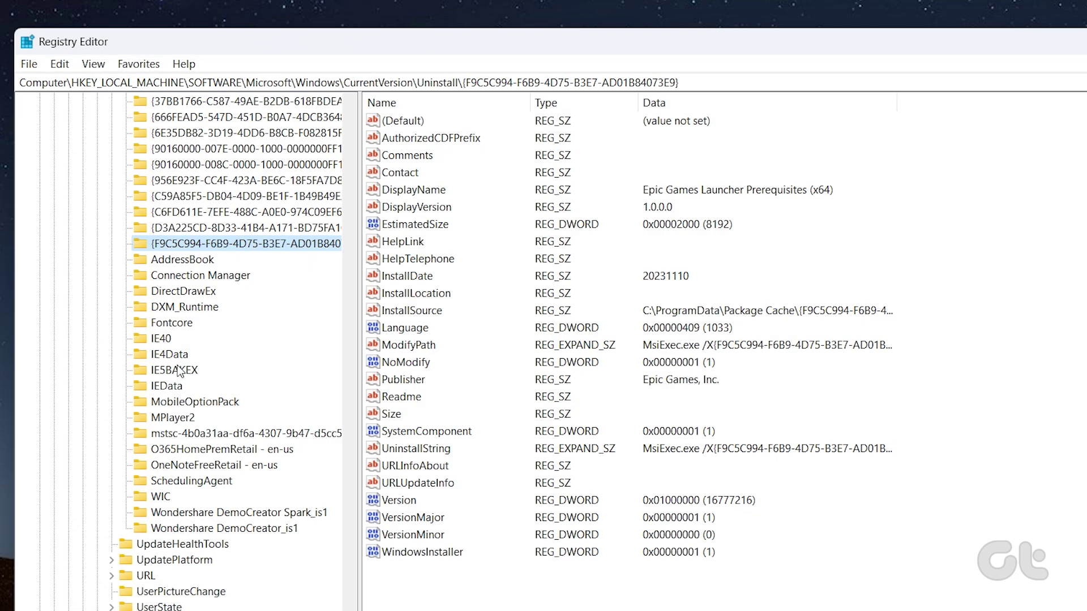
{"action": "key", "text": "Up"}
{"action": "key", "text": "Down"}
{"action": "key", "text": "Up"}
{"action": "key", "text": "Up"}
{"action": "key", "text": "Down"}
{"action": "key", "text": "Down"}
{"action": "left_click", "coordinate": [403, 191]}
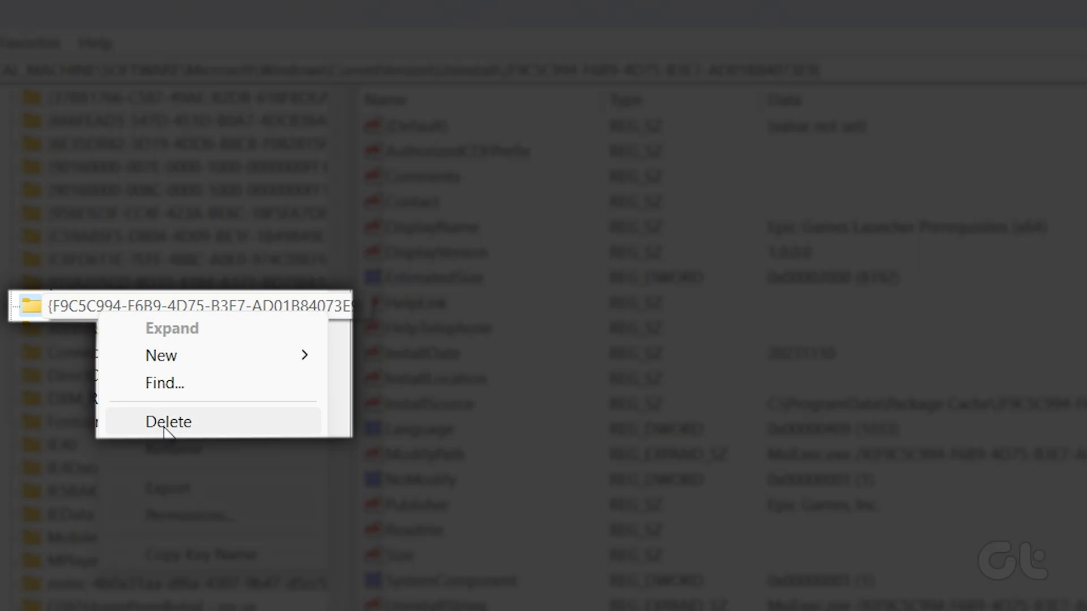
{"action": "left_click", "coordinate": [165, 425]}
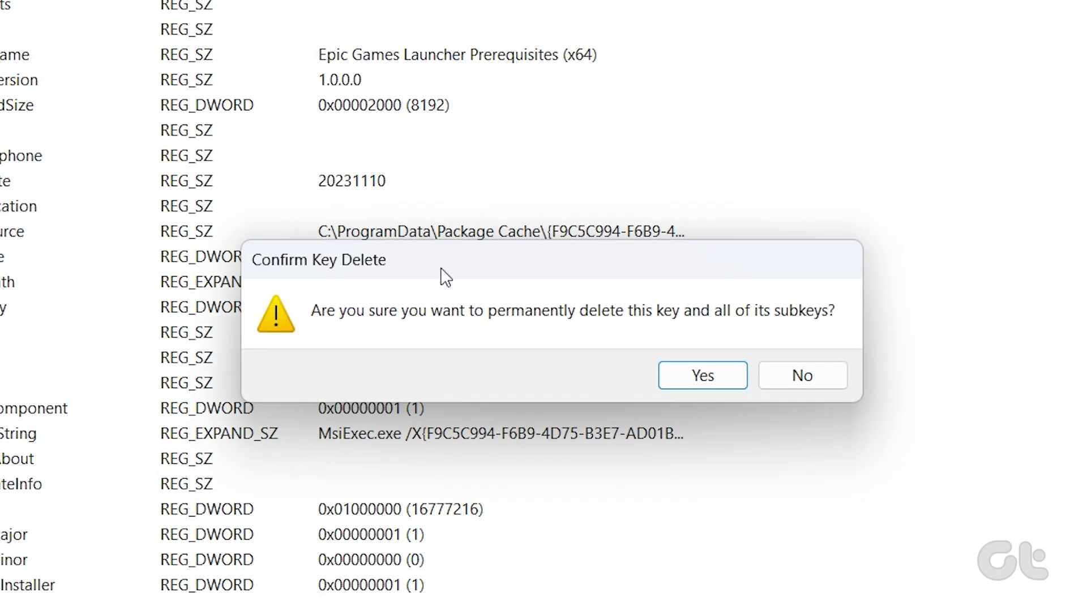